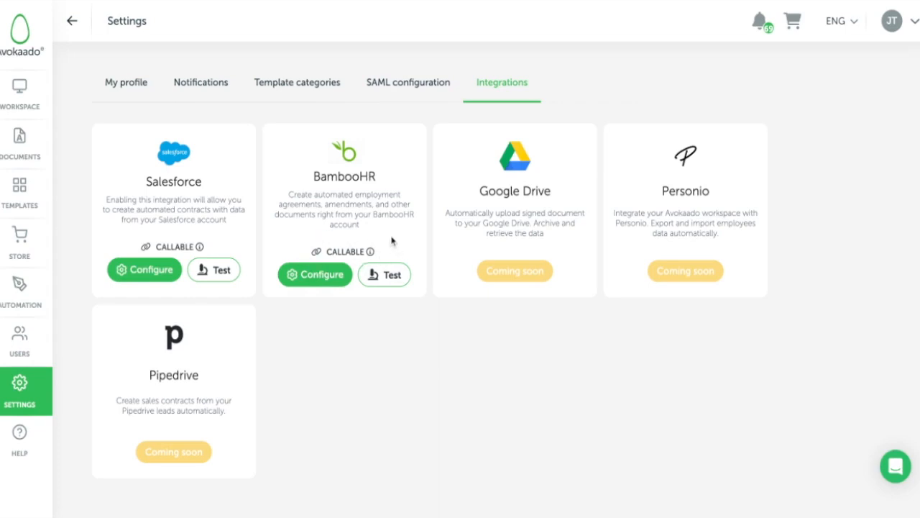
- Open the BambooHR - DEMO configuration for editing and check the options available for its connected object
{"action": "mouse_move", "coordinate": [365, 260]}
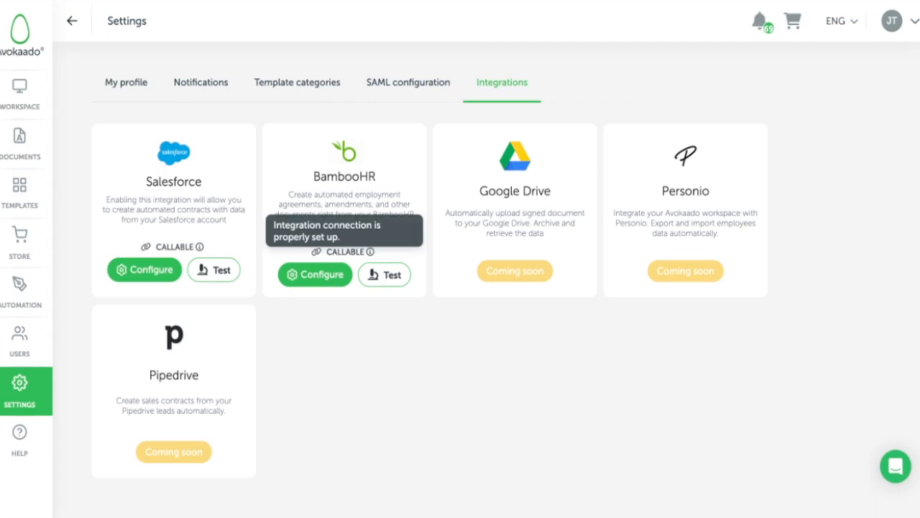
{"action": "left_click", "coordinate": [315, 275]}
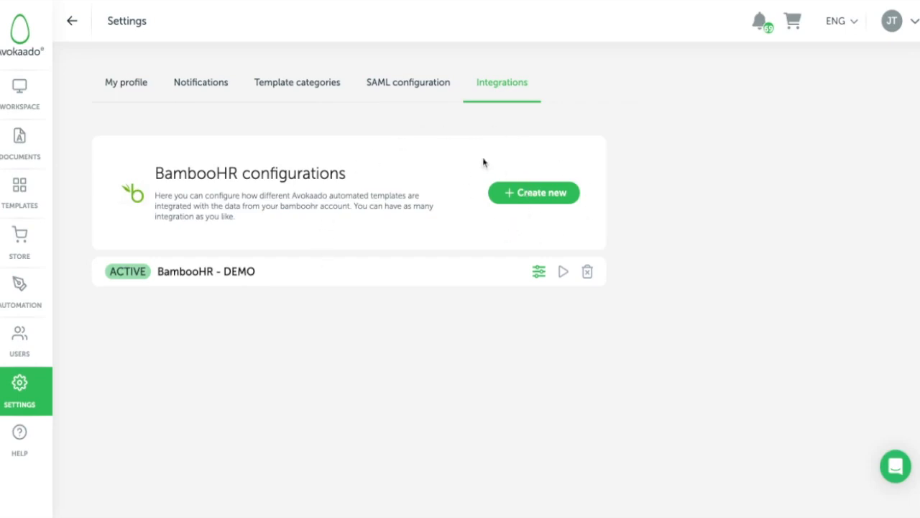
{"action": "left_click", "coordinate": [538, 273]}
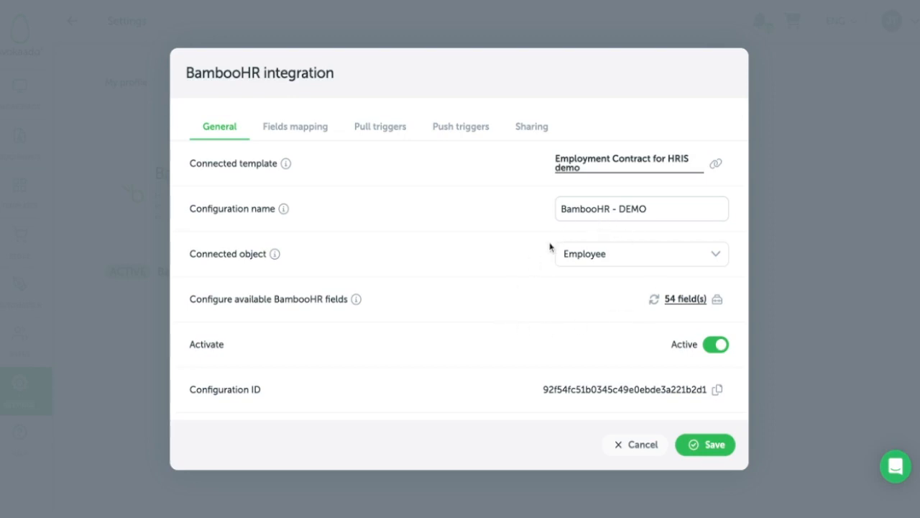
{"action": "left_click", "coordinate": [632, 247]}
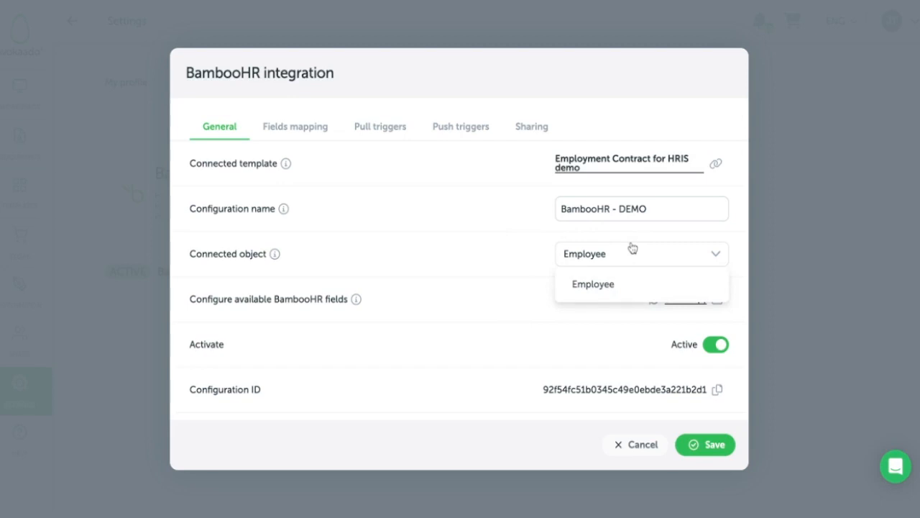
{"action": "left_click", "coordinate": [631, 253]}
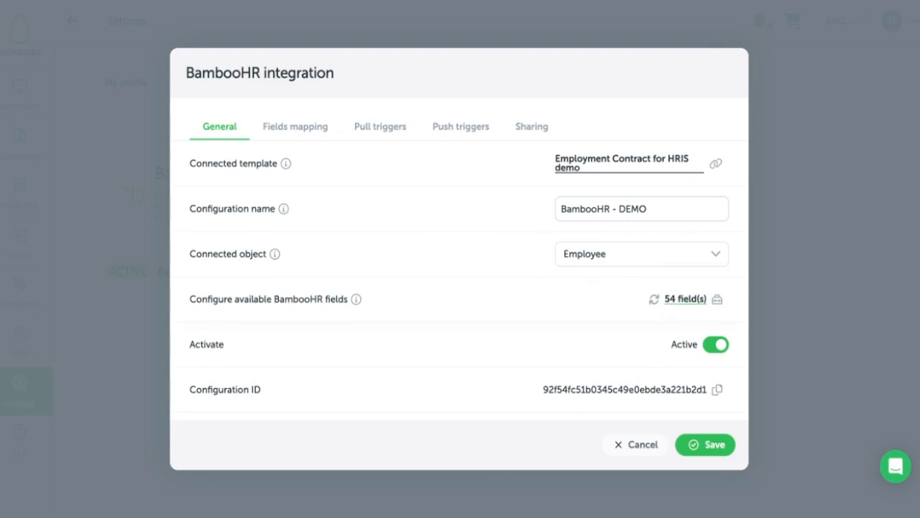
- Review which BambooHR employee fields are enabled for the configuration, and return to the general settings without saving
{"action": "left_click", "coordinate": [685, 299]}
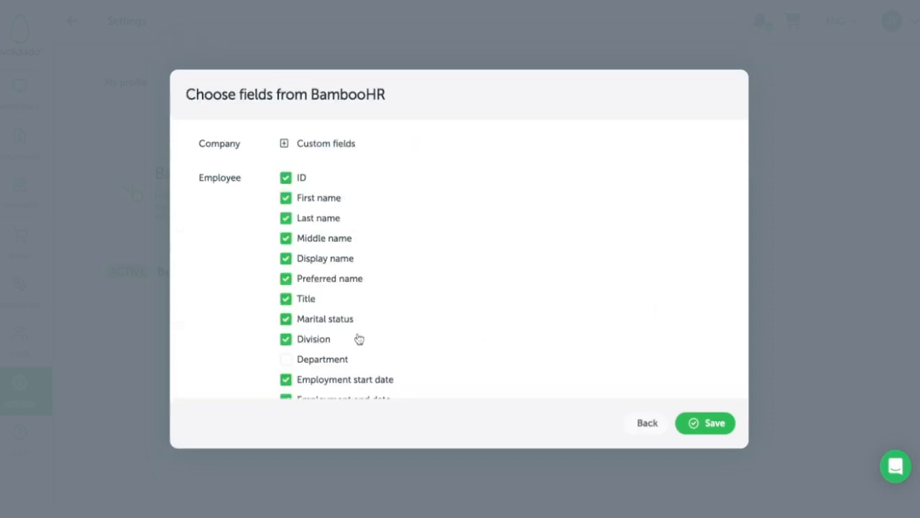
{"action": "scroll", "coordinate": [285, 321], "scroll_direction": "down", "scroll_amount": 8}
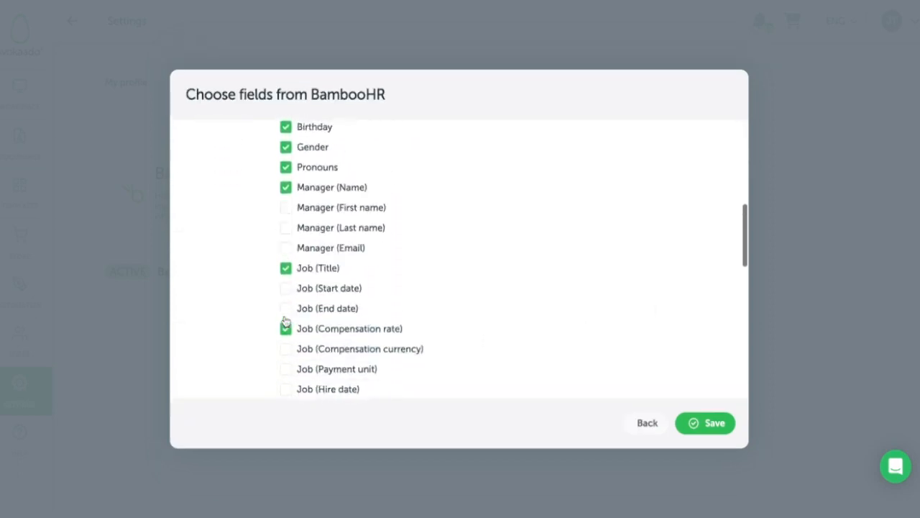
{"action": "scroll", "coordinate": [458, 259], "scroll_direction": "down", "scroll_amount": 5}
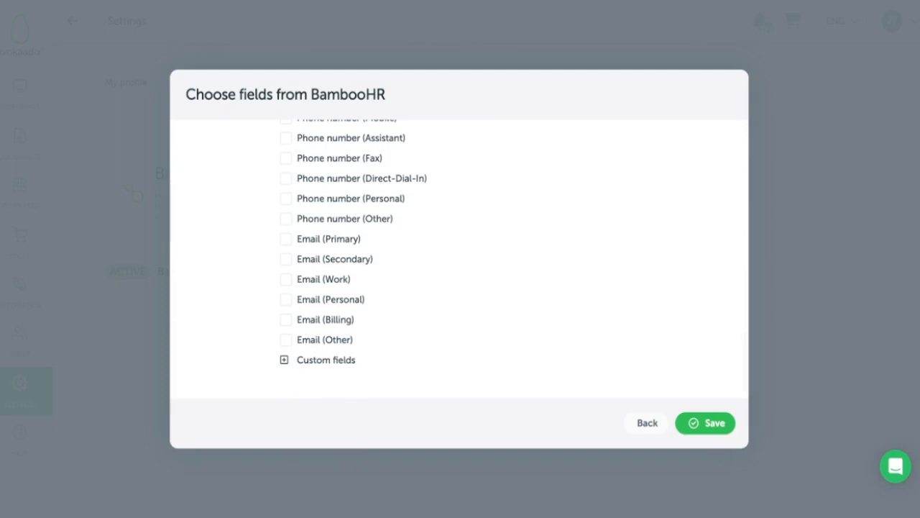
{"action": "scroll", "coordinate": [459, 259], "scroll_direction": "up", "scroll_amount": 13}
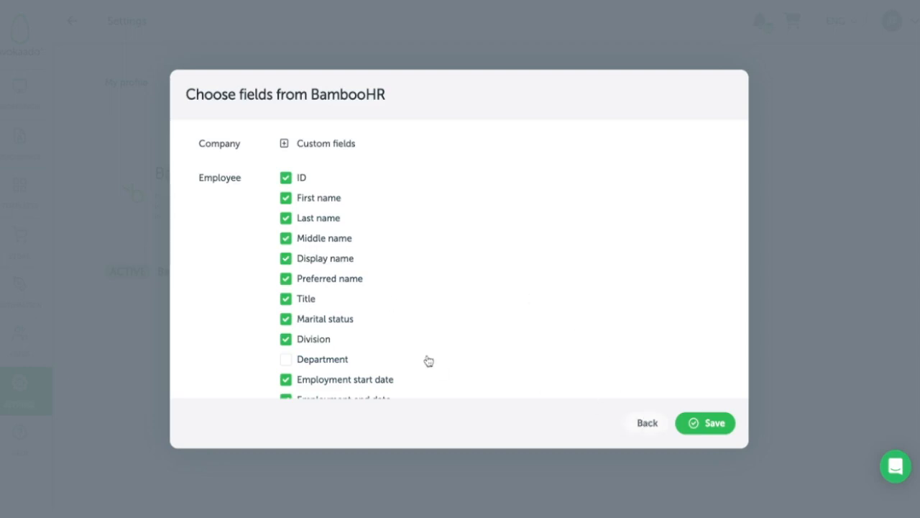
{"action": "scroll", "coordinate": [350, 358], "scroll_direction": "down", "scroll_amount": 5}
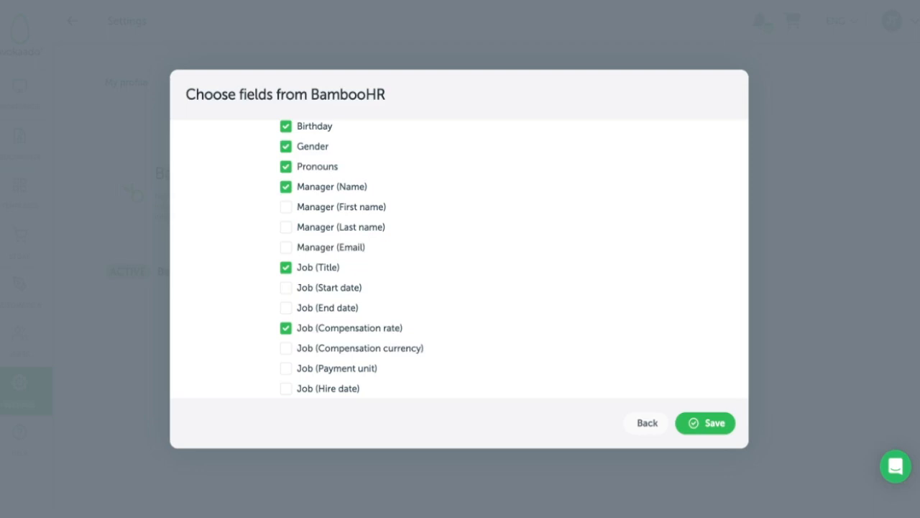
{"action": "left_click", "coordinate": [647, 424]}
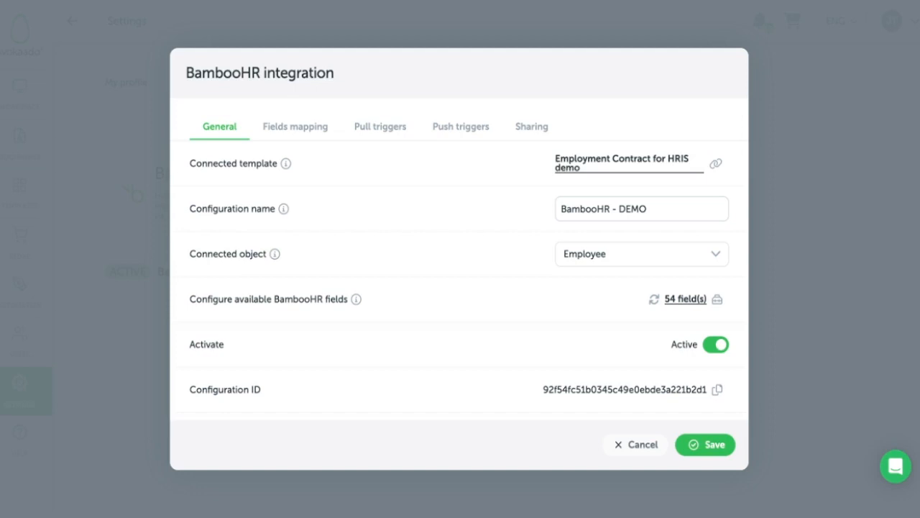
- In the fields mapping, search the BambooHR fields for "name" and map Name of the representative to Employee / Manager (Name)
{"action": "left_click", "coordinate": [294, 135]}
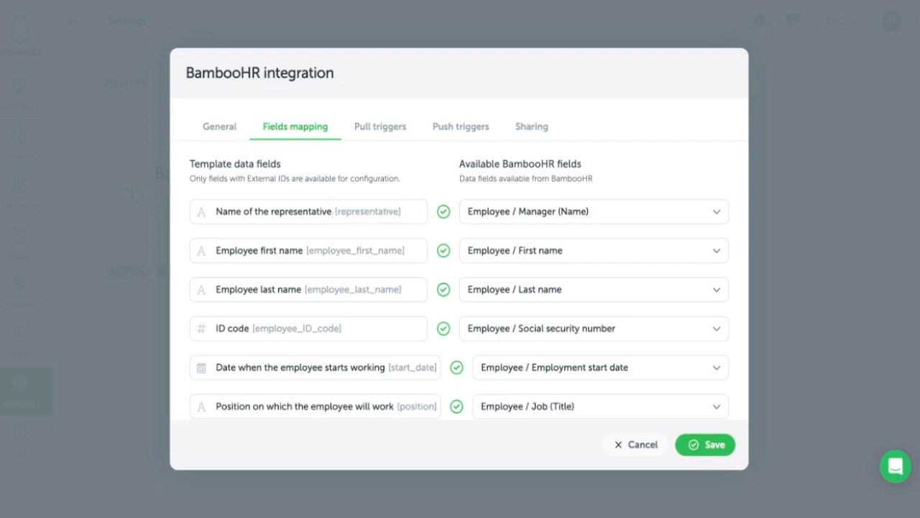
{"action": "scroll", "coordinate": [360, 248], "scroll_direction": "down", "scroll_amount": 1}
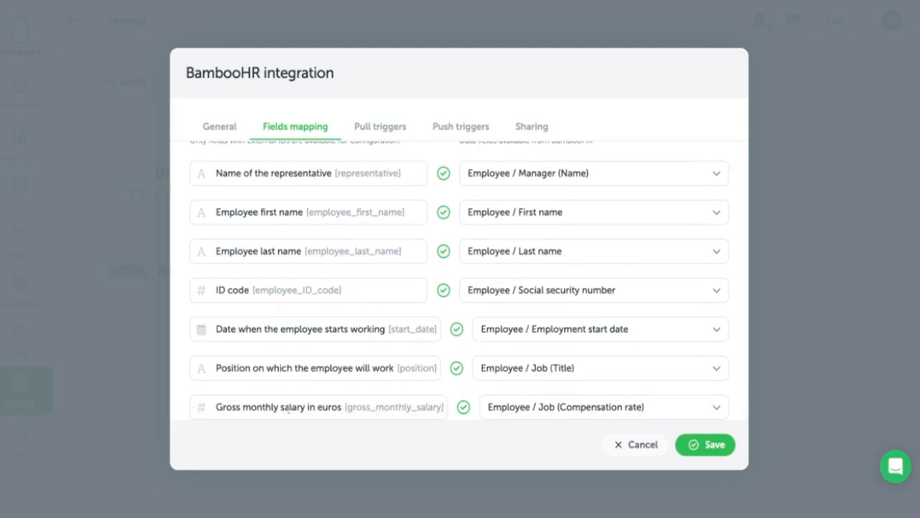
{"action": "scroll", "coordinate": [358, 385], "scroll_direction": "up", "scroll_amount": 1}
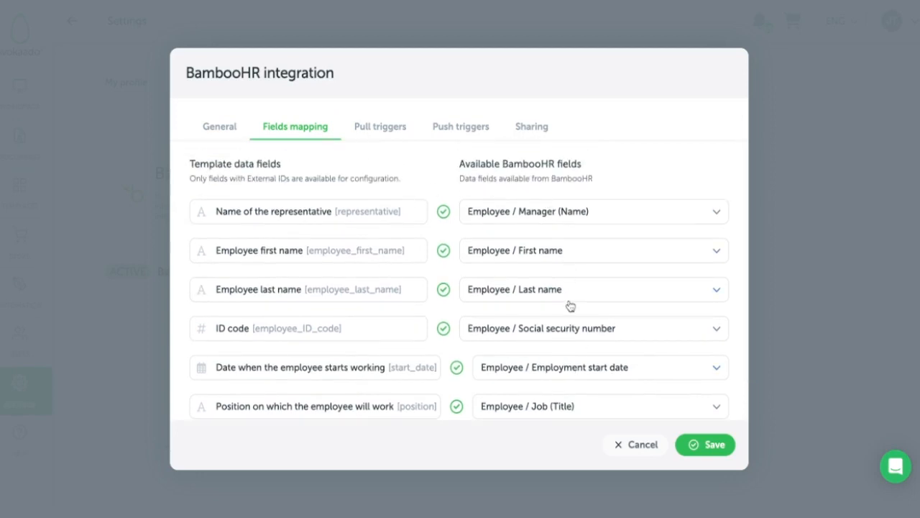
{"action": "left_click", "coordinate": [560, 217]}
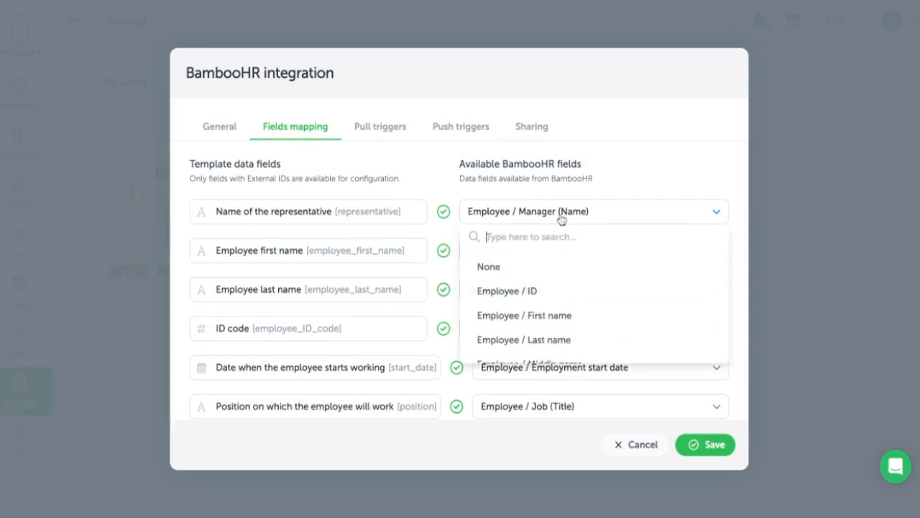
{"action": "scroll", "coordinate": [536, 302], "scroll_direction": "down", "scroll_amount": 5}
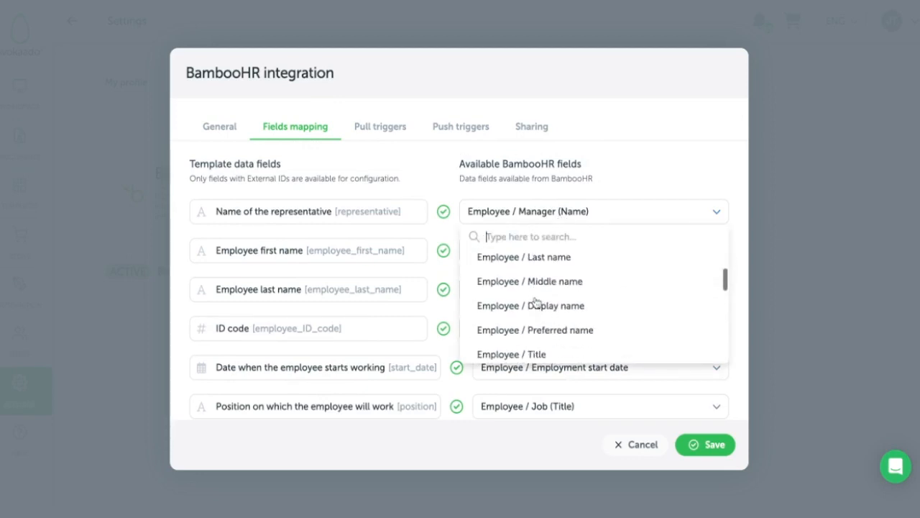
{"action": "scroll", "coordinate": [536, 302], "scroll_direction": "down", "scroll_amount": 4}
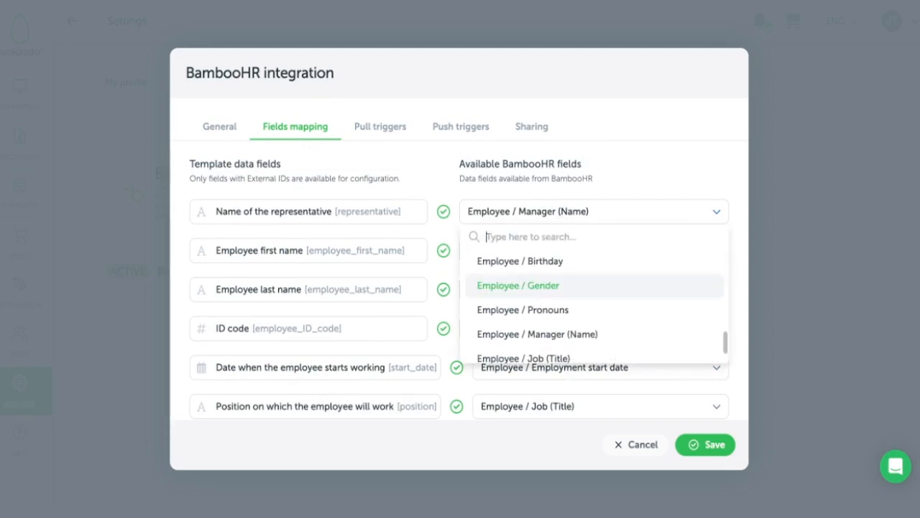
{"action": "scroll", "coordinate": [536, 291], "scroll_direction": "down", "scroll_amount": 1}
{"action": "scroll", "coordinate": [537, 291], "scroll_direction": "up", "scroll_amount": 10}
{"action": "type", "text": "name"}
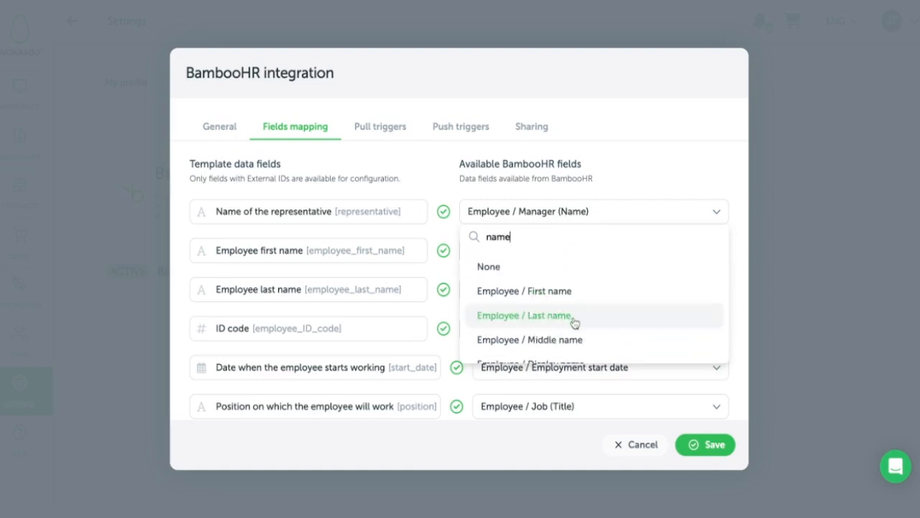
{"action": "scroll", "coordinate": [574, 324], "scroll_direction": "down", "scroll_amount": 3}
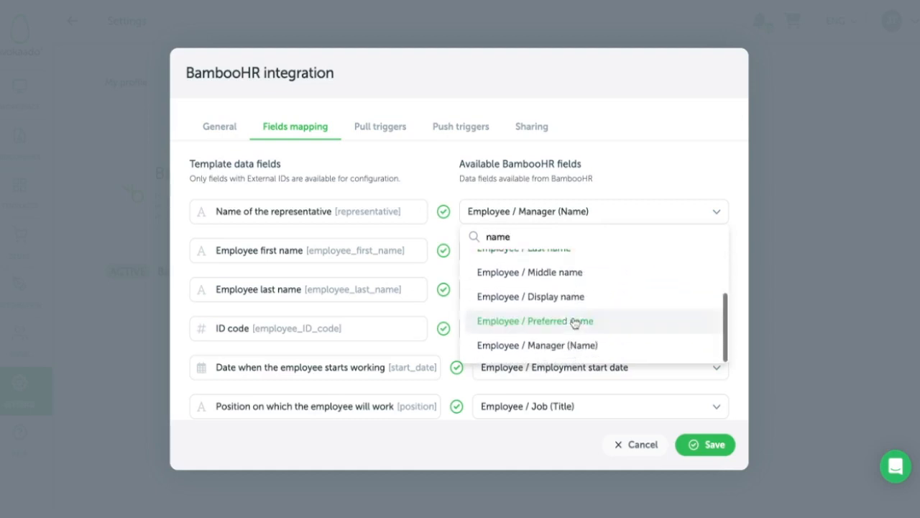
{"action": "left_click", "coordinate": [575, 346]}
{"action": "scroll", "coordinate": [588, 301], "scroll_direction": "down", "scroll_amount": 1}
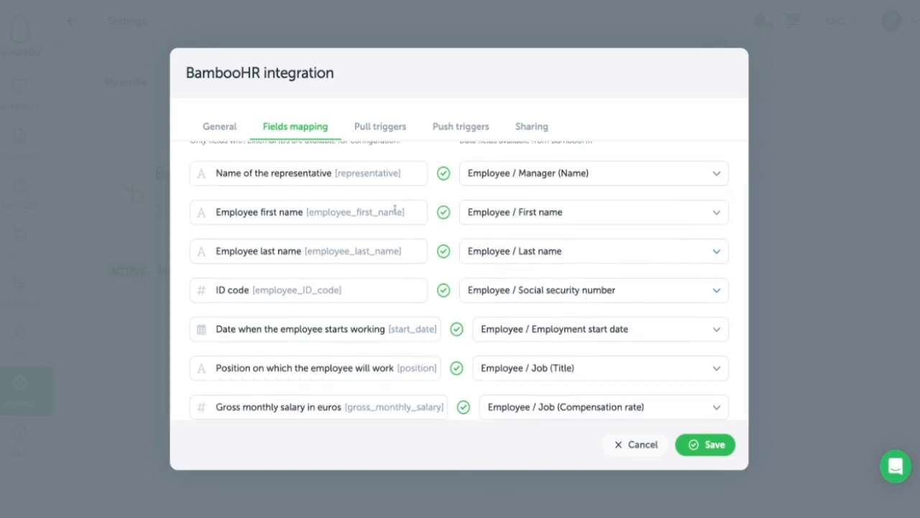
- Enable Webhooks in the pull triggers to examine its request settings, and disable it again
{"action": "left_click", "coordinate": [380, 127]}
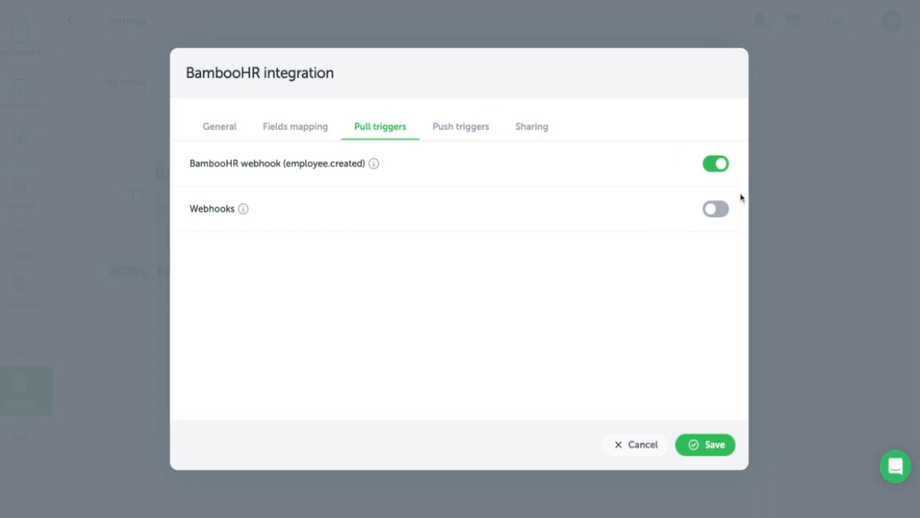
{"action": "left_click", "coordinate": [714, 210]}
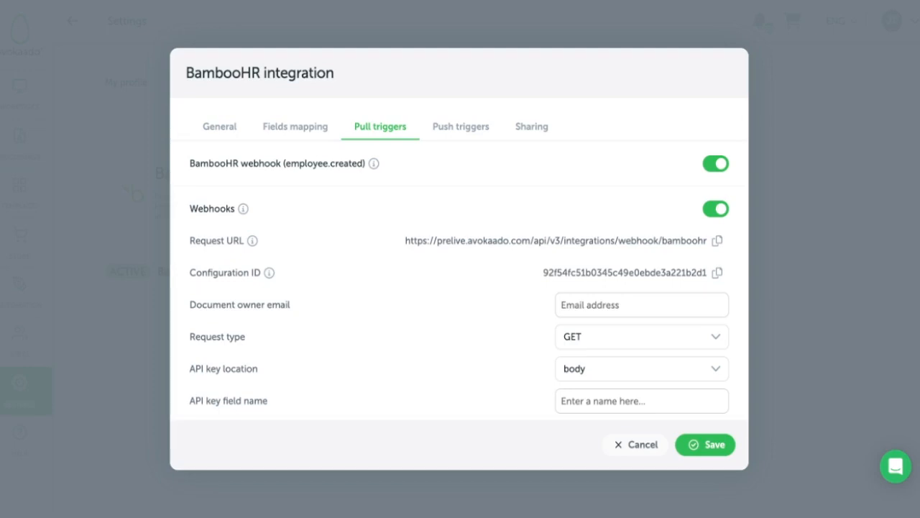
{"action": "left_click", "coordinate": [716, 209]}
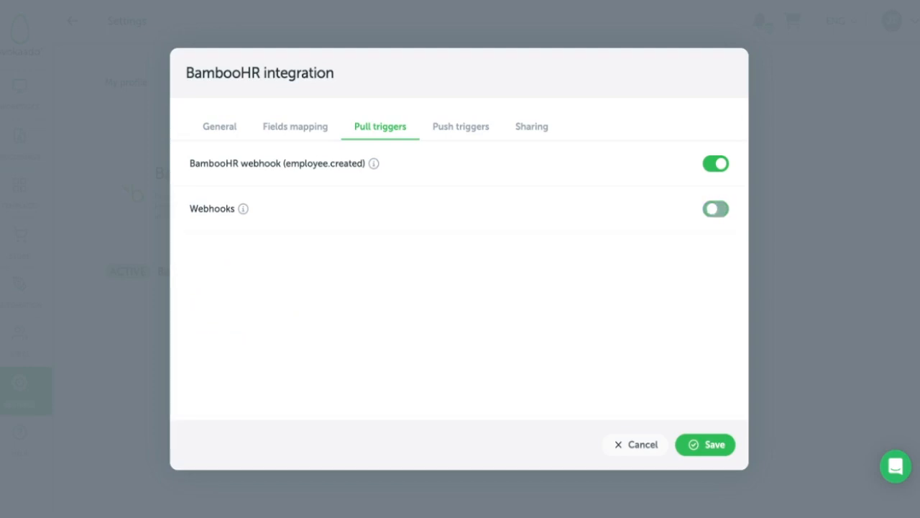
- Set the push trigger to send the Unsigned version back to BambooHR, and save the configuration after reviewing its sharing settings
{"action": "left_click", "coordinate": [472, 128]}
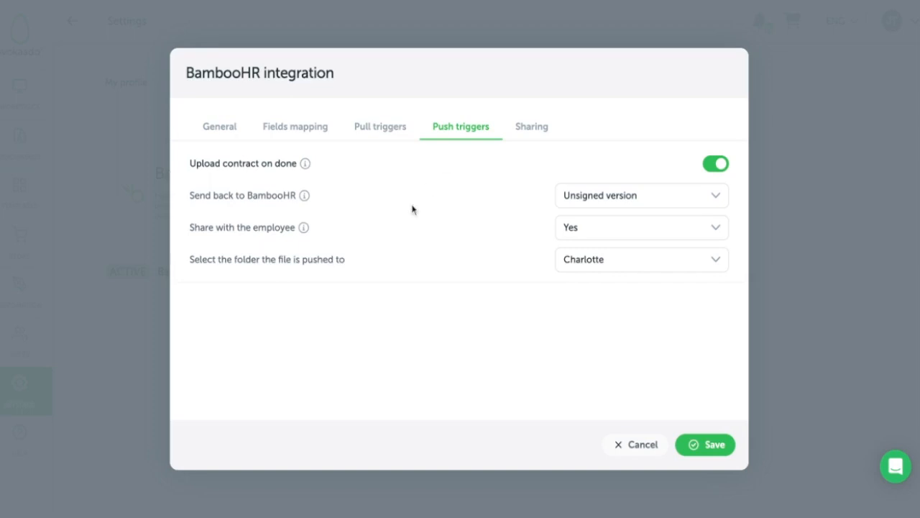
{"action": "left_click", "coordinate": [705, 271]}
{"action": "left_click", "coordinate": [707, 271]}
{"action": "left_click", "coordinate": [582, 205]}
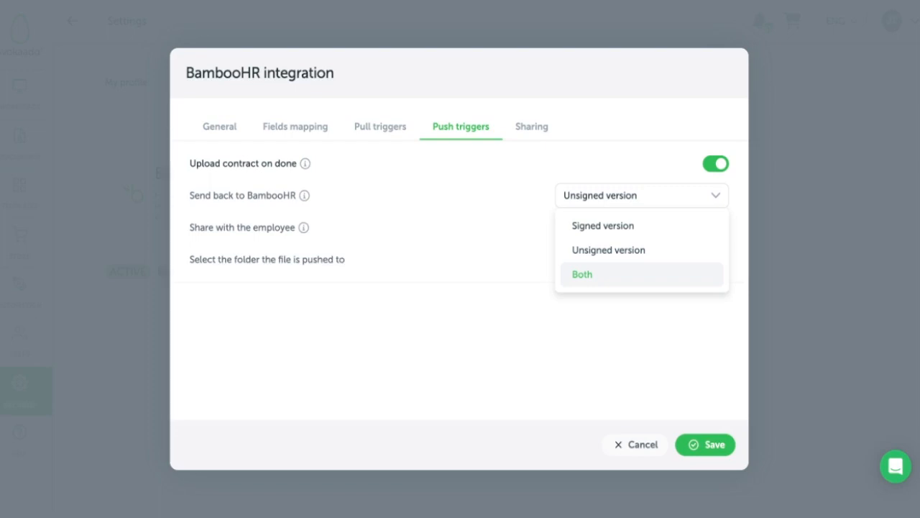
{"action": "left_click", "coordinate": [590, 257]}
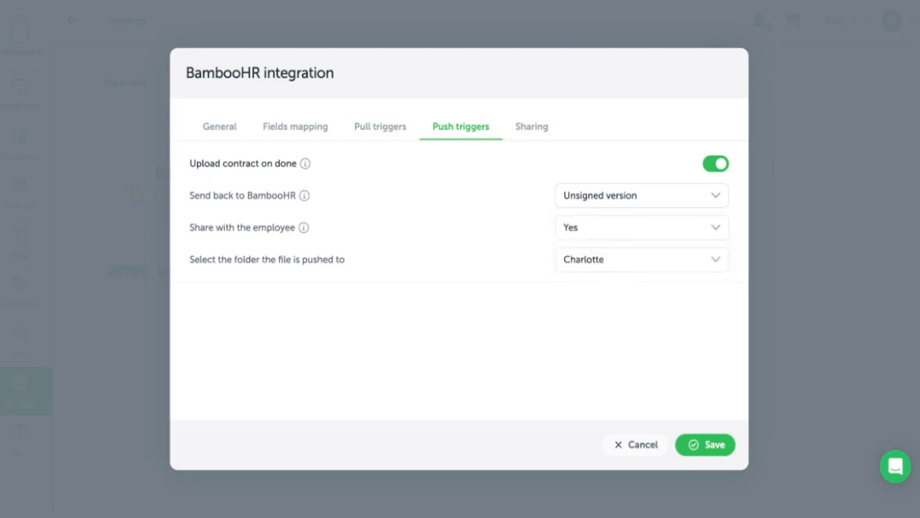
{"action": "left_click", "coordinate": [526, 137]}
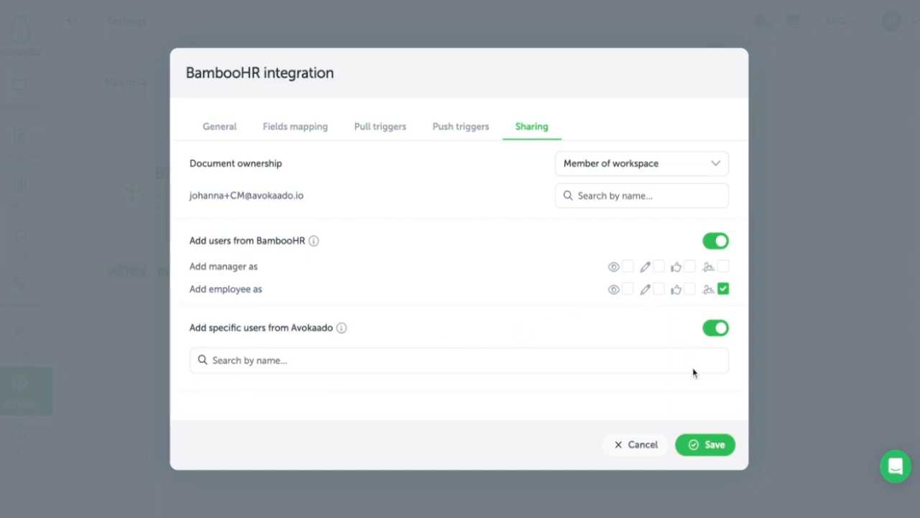
{"action": "left_click", "coordinate": [708, 446]}
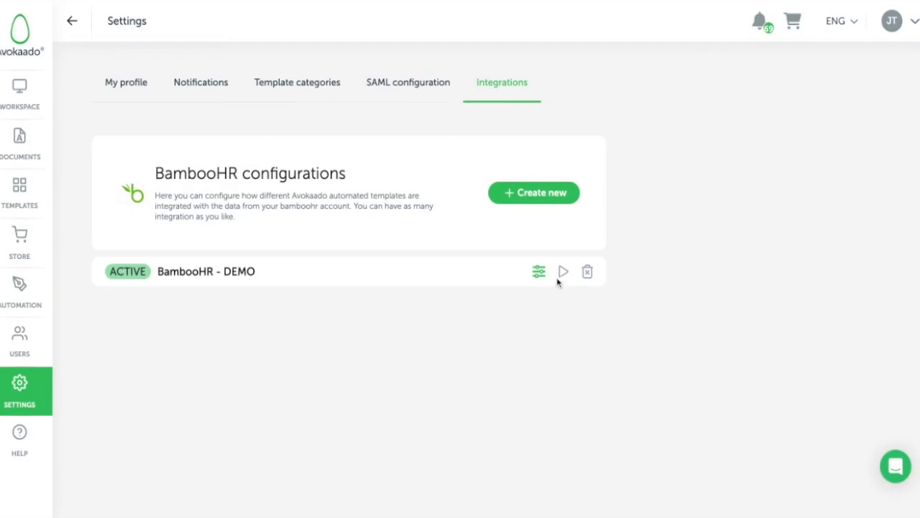
- Generate a preview of the BambooHR - DEMO configuration for connected object ID 4
{"action": "left_click", "coordinate": [563, 274]}
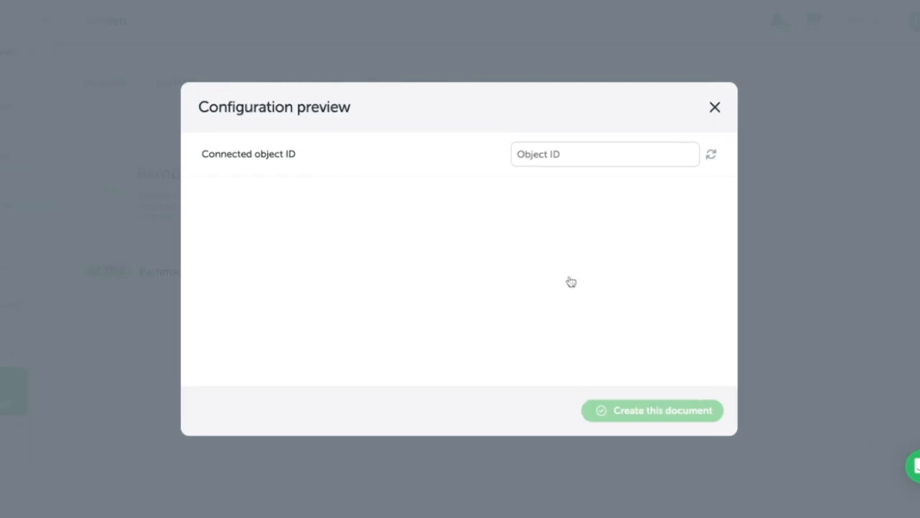
{"action": "left_click", "coordinate": [548, 147]}
{"action": "type", "text": "4"}
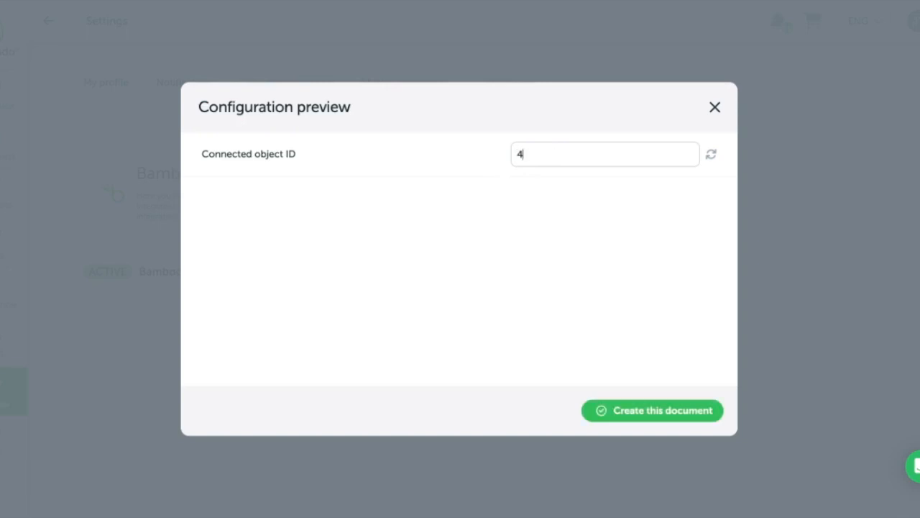
{"action": "left_click", "coordinate": [711, 158]}
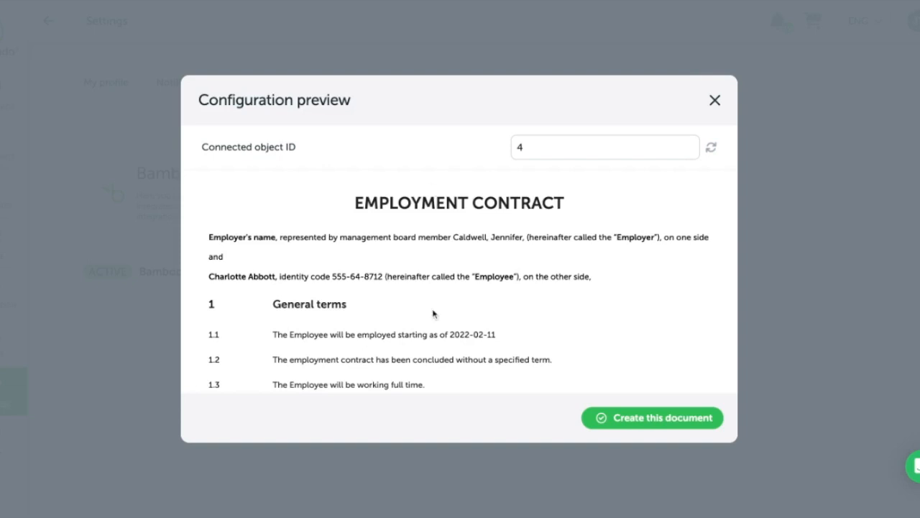
- Check the employee details and employment start date in the previewed contract, and create the document from it
{"action": "scroll", "coordinate": [433, 313], "scroll_direction": "down", "scroll_amount": 1}
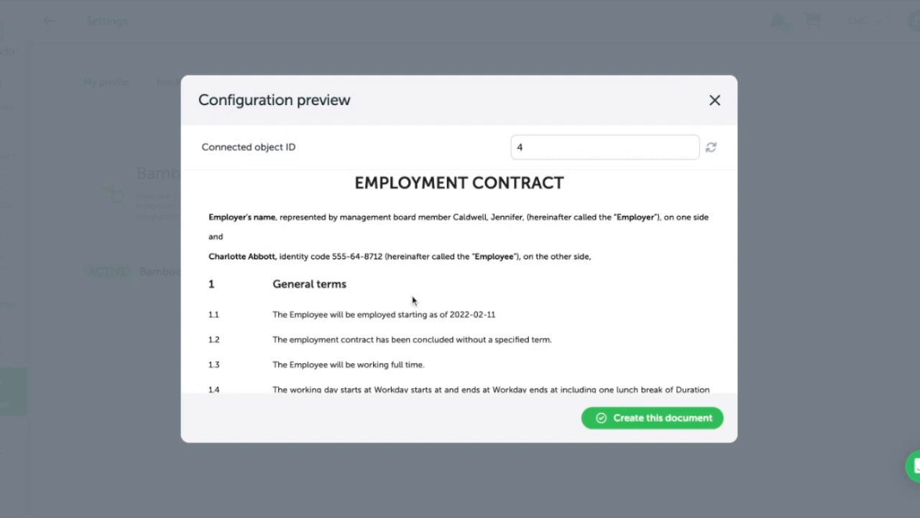
{"action": "scroll", "coordinate": [412, 291], "scroll_direction": "down", "scroll_amount": 1}
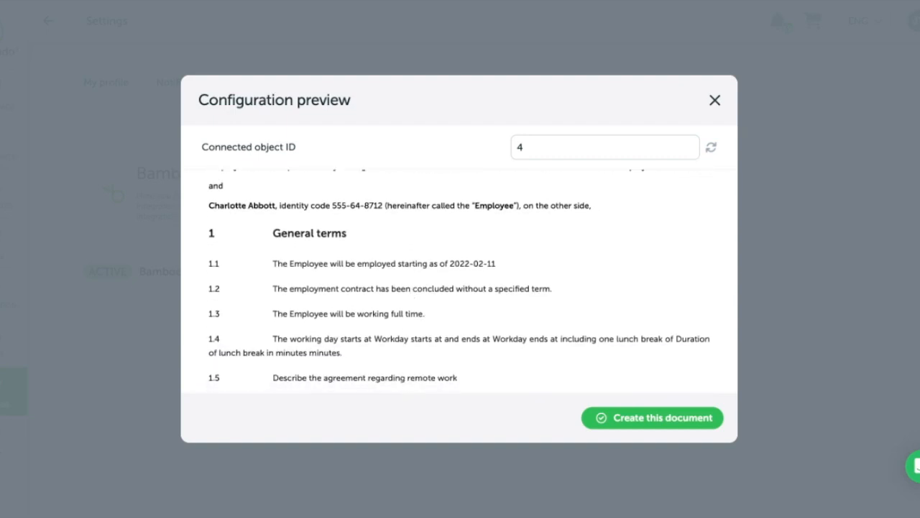
{"action": "left_click_drag", "start_coordinate": [205, 205], "coordinate": [276, 206]}
{"action": "left_click_drag", "start_coordinate": [332, 206], "coordinate": [384, 205]}
{"action": "left_click", "coordinate": [508, 264]}
{"action": "left_click_drag", "start_coordinate": [509, 264], "coordinate": [453, 263]}
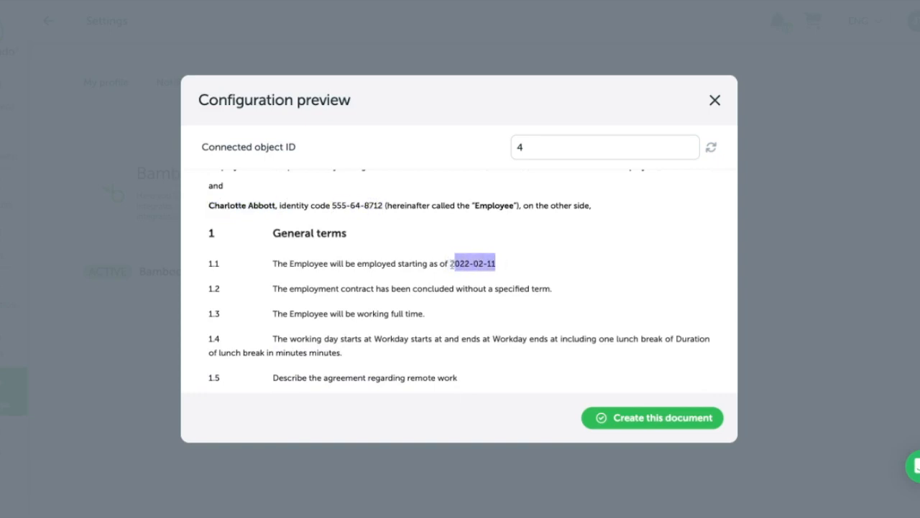
{"action": "scroll", "coordinate": [452, 264], "scroll_direction": "down", "scroll_amount": 3}
{"action": "scroll", "coordinate": [452, 264], "scroll_direction": "up", "scroll_amount": 4}
{"action": "scroll", "coordinate": [460, 282], "scroll_direction": "up", "scroll_amount": 2}
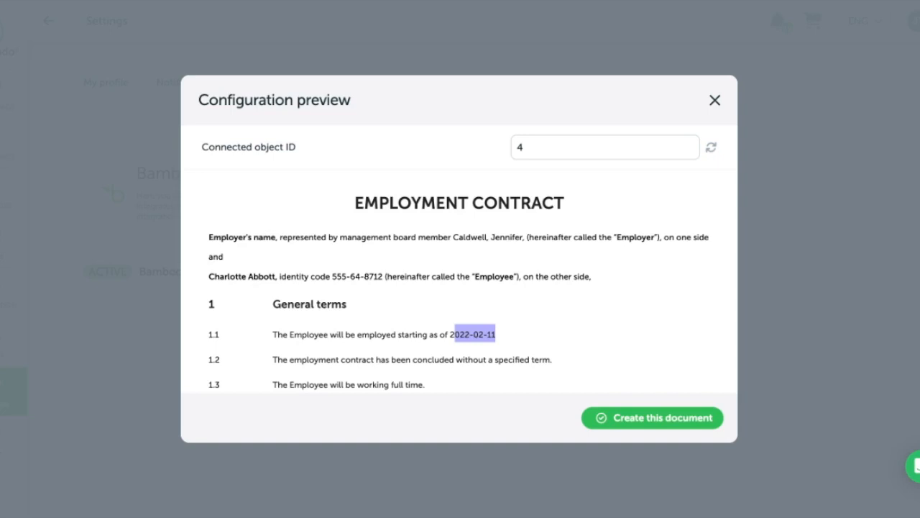
{"action": "left_click", "coordinate": [617, 420]}
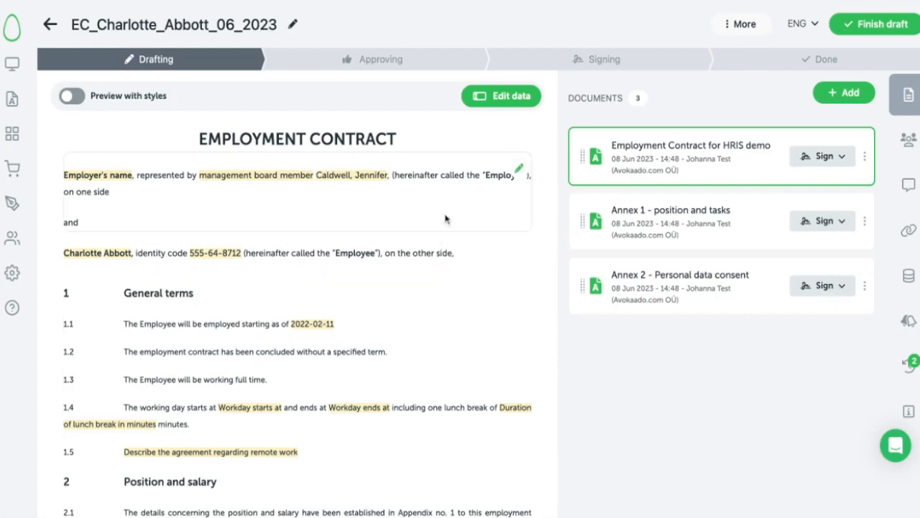
- Review the contract's questionnaire data, from the employer, employee and start date fields through salary and Annex 1 position, and close it without saving
{"action": "left_click", "coordinate": [503, 96]}
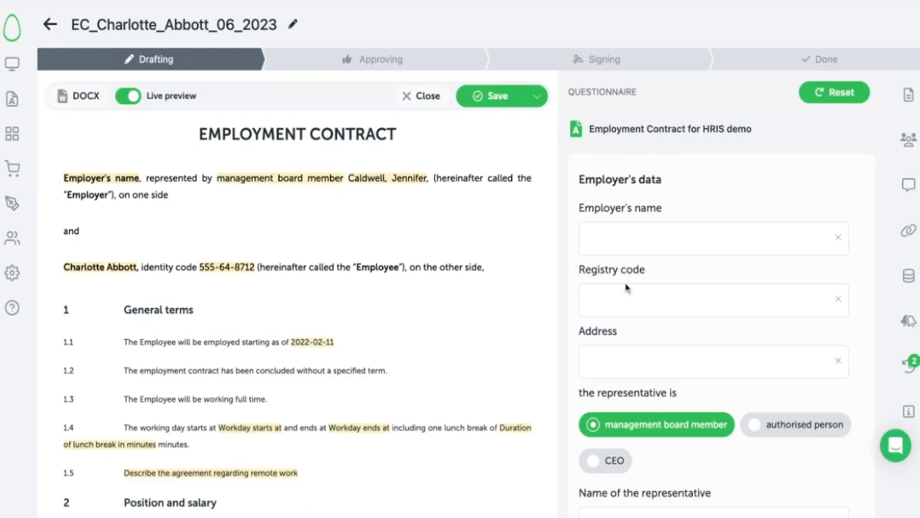
{"action": "scroll", "coordinate": [626, 288], "scroll_direction": "down", "scroll_amount": 4}
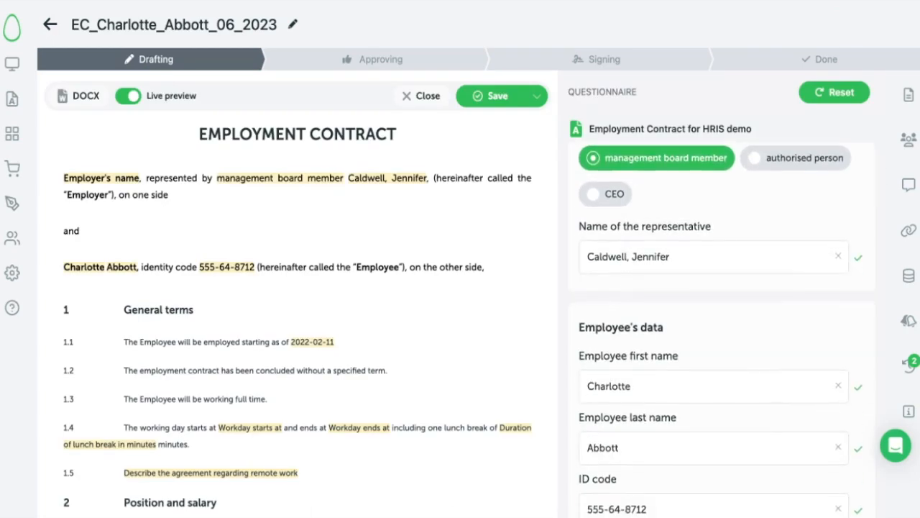
{"action": "scroll", "coordinate": [625, 288], "scroll_direction": "down", "scroll_amount": 2}
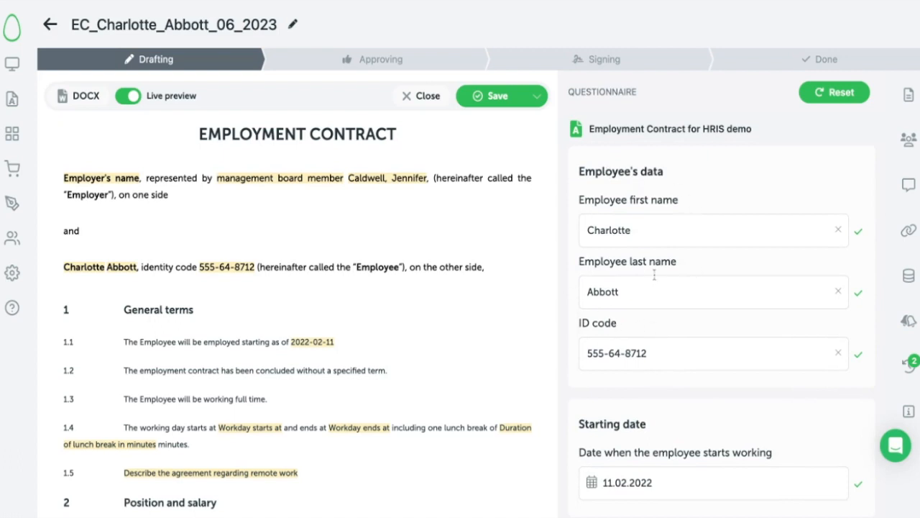
{"action": "scroll", "coordinate": [654, 275], "scroll_direction": "up", "scroll_amount": 2}
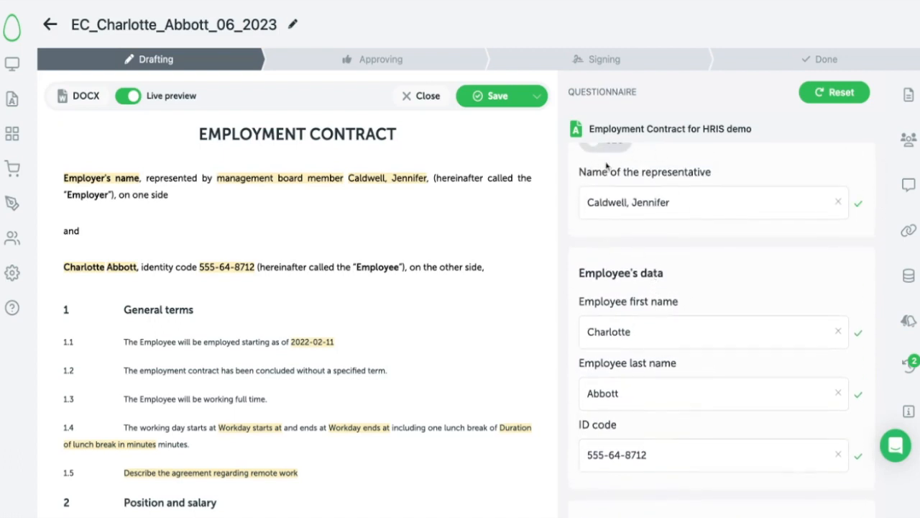
{"action": "scroll", "coordinate": [607, 187], "scroll_direction": "down", "scroll_amount": 2}
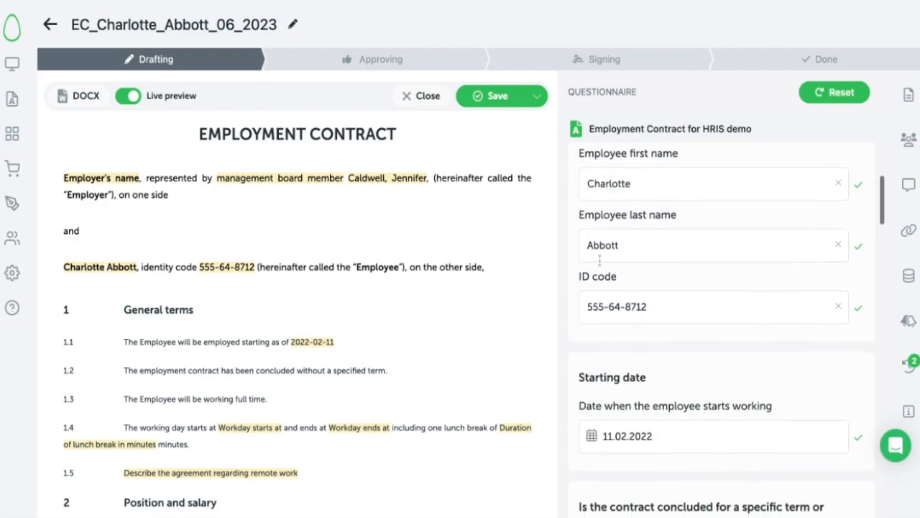
{"action": "scroll", "coordinate": [603, 366], "scroll_direction": "down", "scroll_amount": 3}
{"action": "scroll", "coordinate": [604, 368], "scroll_direction": "down", "scroll_amount": 15}
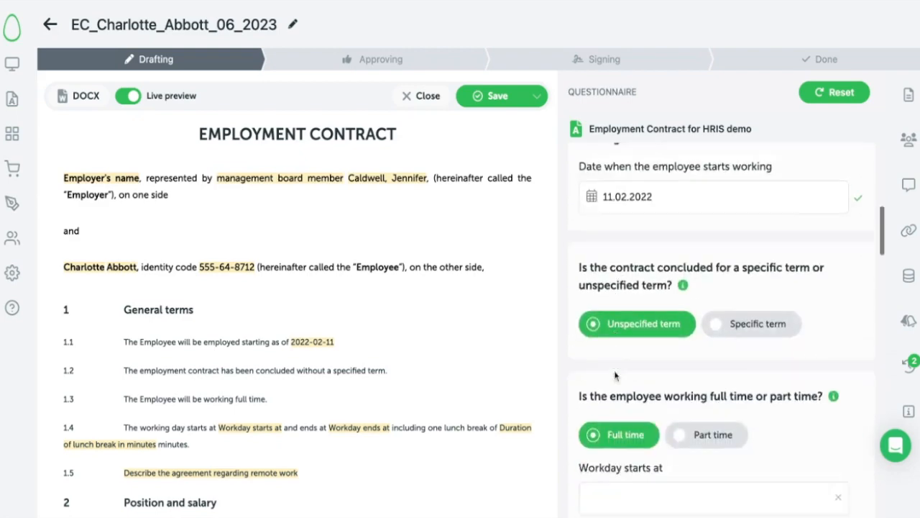
{"action": "scroll", "coordinate": [615, 375], "scroll_direction": "down", "scroll_amount": 10}
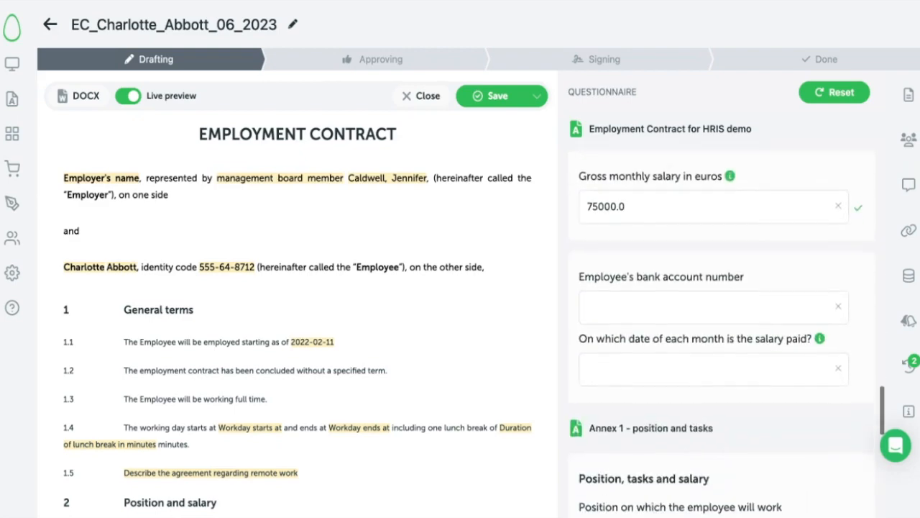
{"action": "scroll", "coordinate": [596, 252], "scroll_direction": "up", "scroll_amount": 4}
{"action": "scroll", "coordinate": [597, 252], "scroll_direction": "down", "scroll_amount": 4}
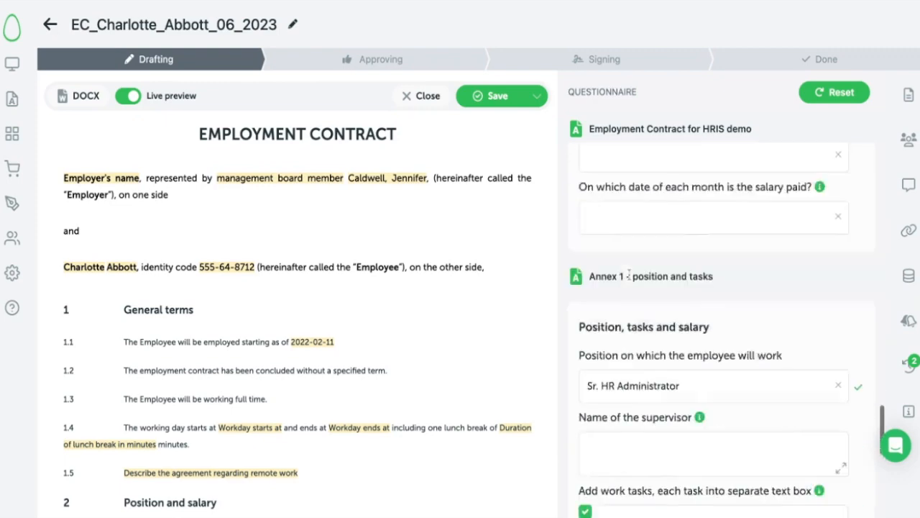
{"action": "scroll", "coordinate": [650, 244], "scroll_direction": "up", "scroll_amount": 7}
{"action": "scroll", "coordinate": [650, 245], "scroll_direction": "up", "scroll_amount": 20}
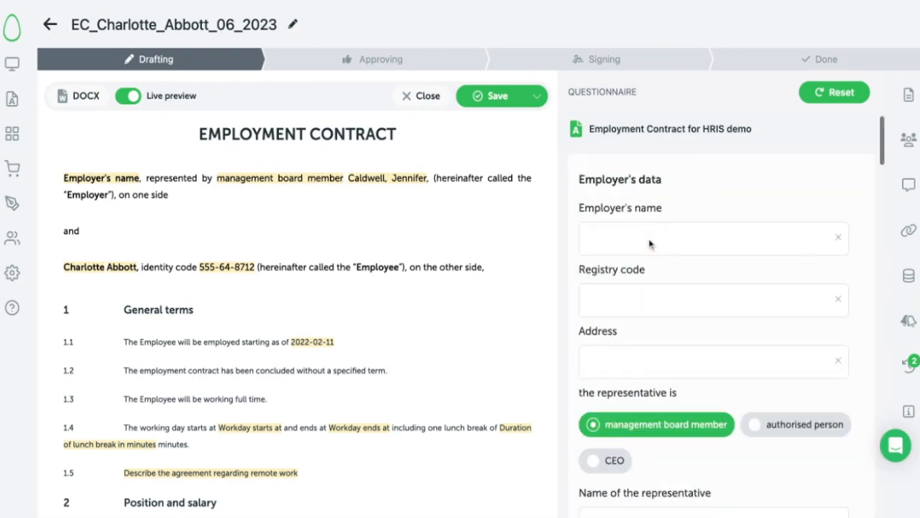
{"action": "left_click", "coordinate": [424, 96]}
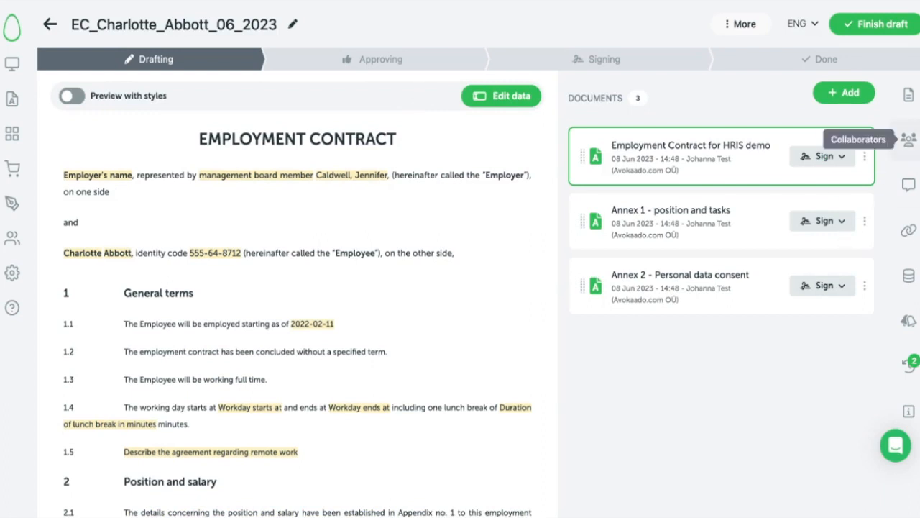
- Check the contract's collaborators and signers, and examine the document title with the employee name included in it
{"action": "left_click", "coordinate": [907, 140]}
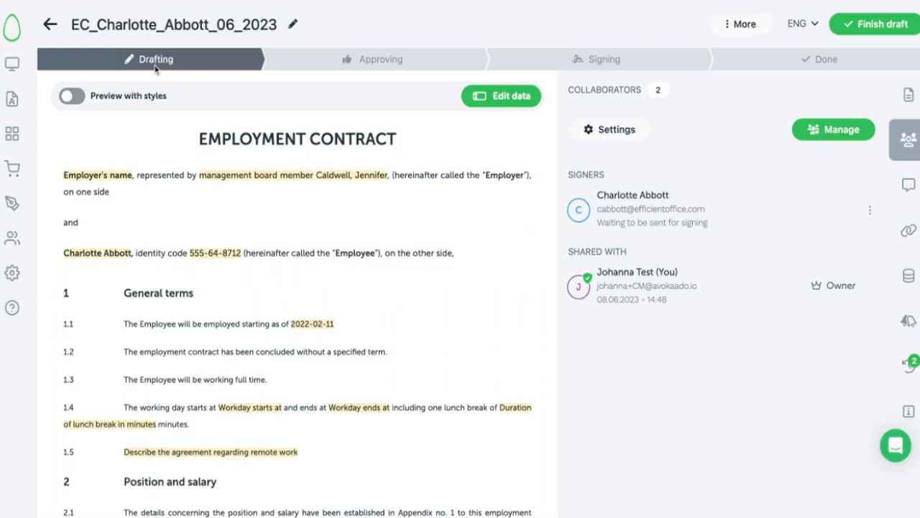
{"action": "left_click_drag", "start_coordinate": [66, 24], "coordinate": [273, 25]}
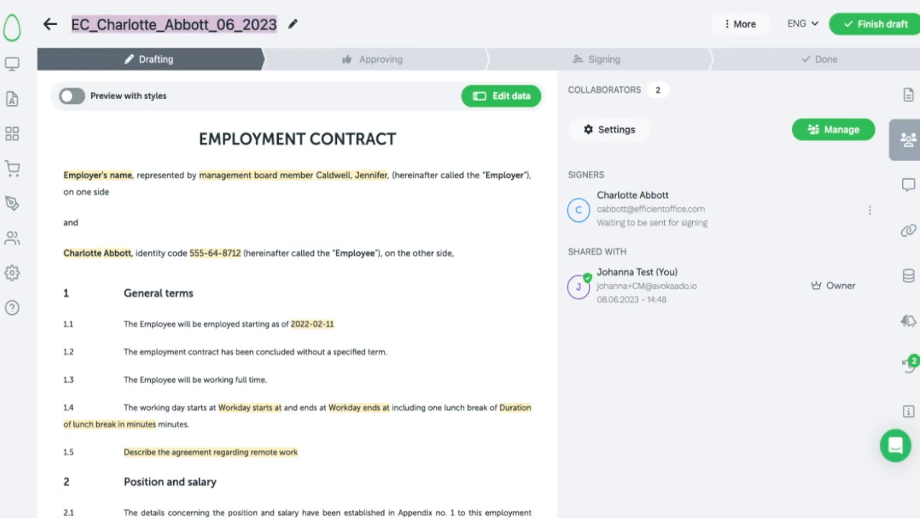
{"action": "left_click", "coordinate": [207, 24]}
{"action": "left_click_drag", "start_coordinate": [208, 24], "coordinate": [96, 25]}
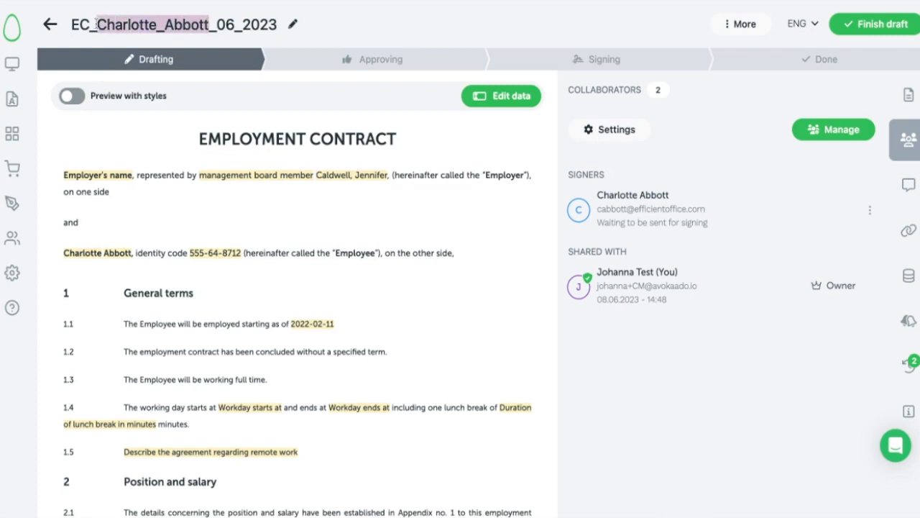
{"action": "left_click", "coordinate": [96, 25]}
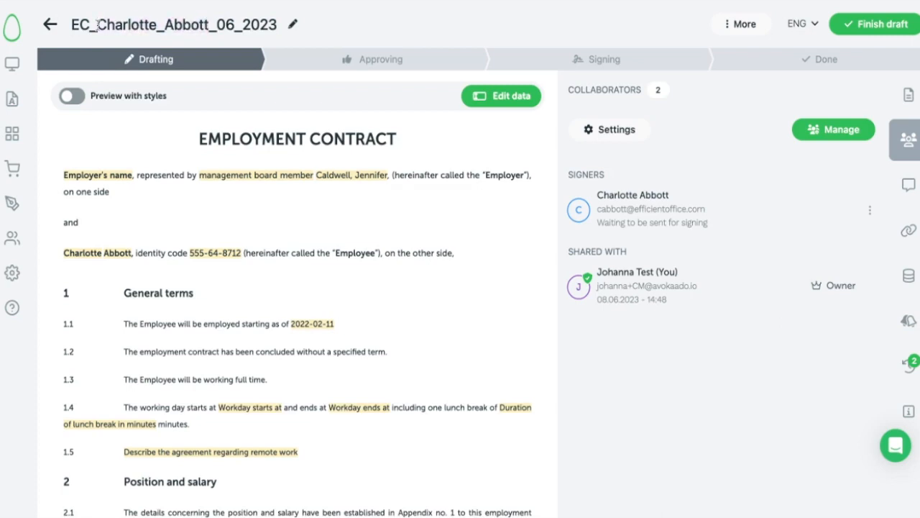